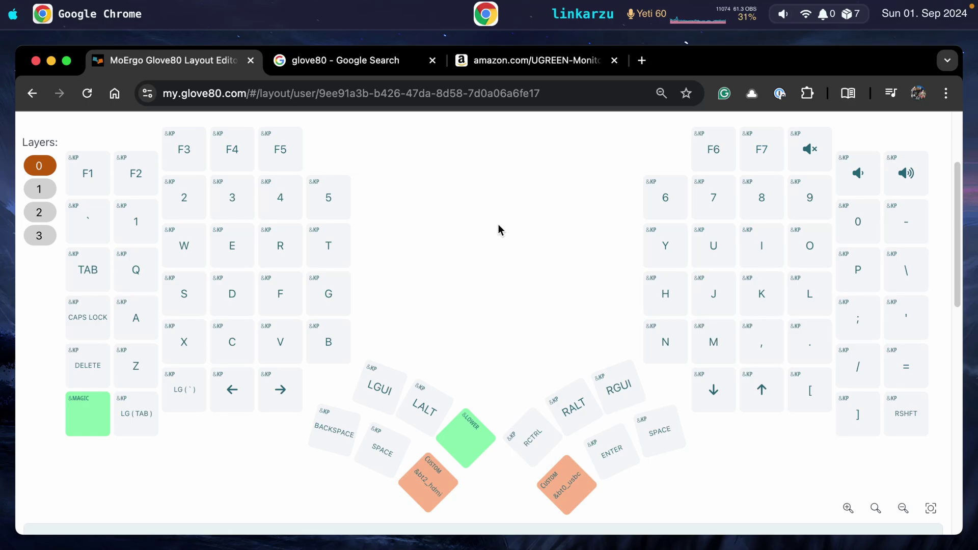
Scroll down through the Custom Defined Behaviors thumb-key macros and back up
scroll(495, 271, down, 15)
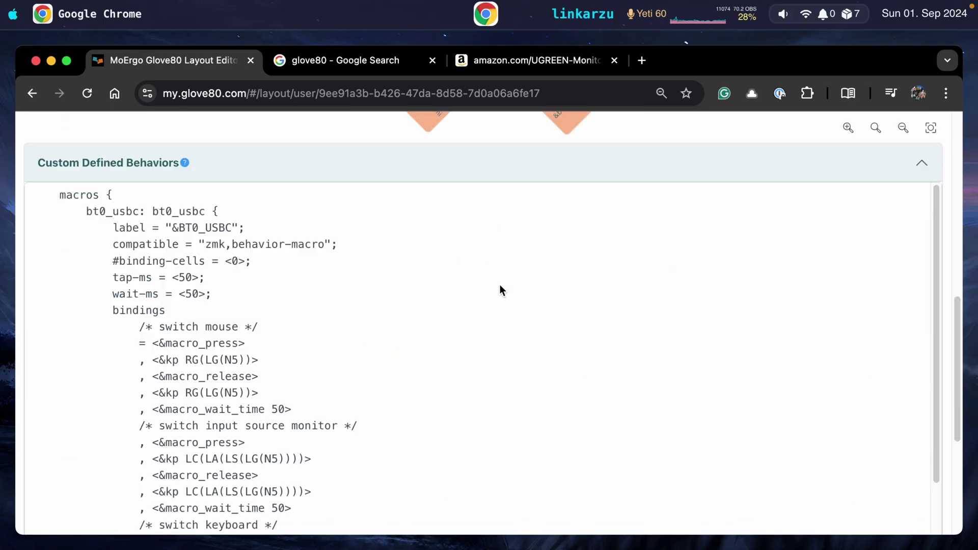
scroll(571, 352, down, 4)
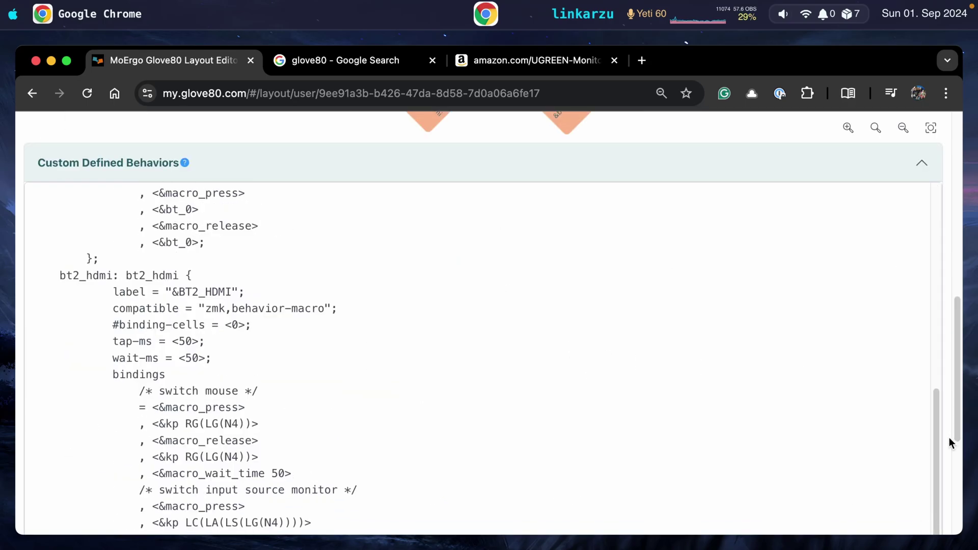
scroll(951, 443, down, 5)
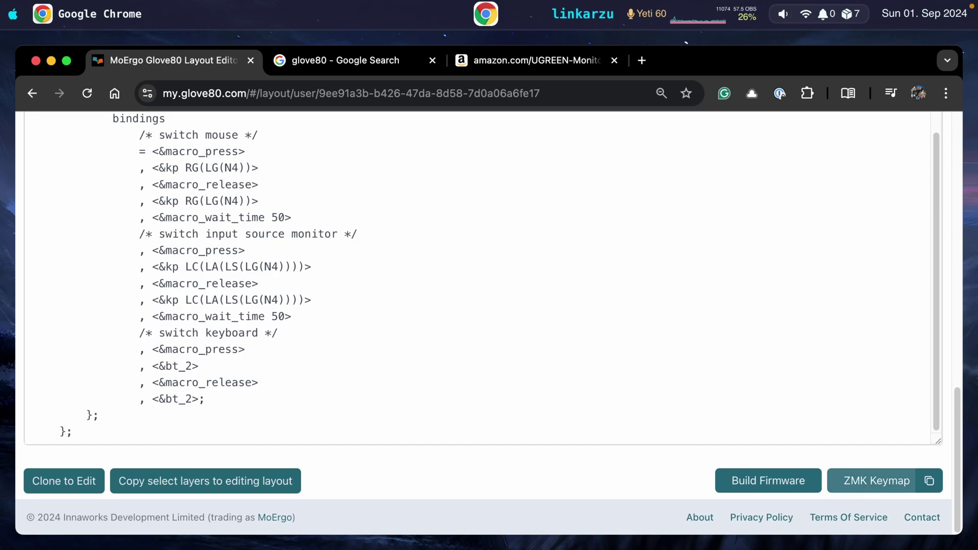
scroll(227, 386, up, 15)
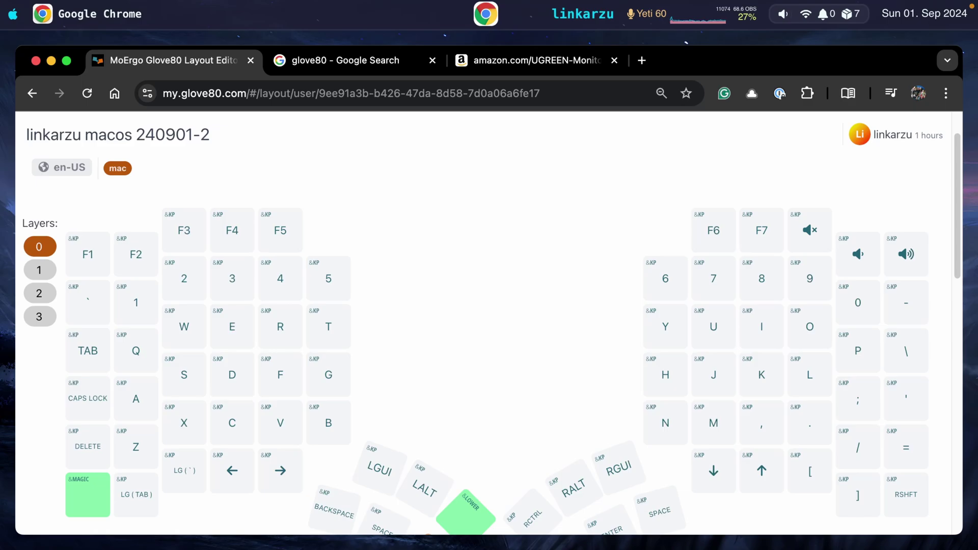
View the glove80 image results, then the UGREEN HDMI KVM switch Amazon page
click(370, 69)
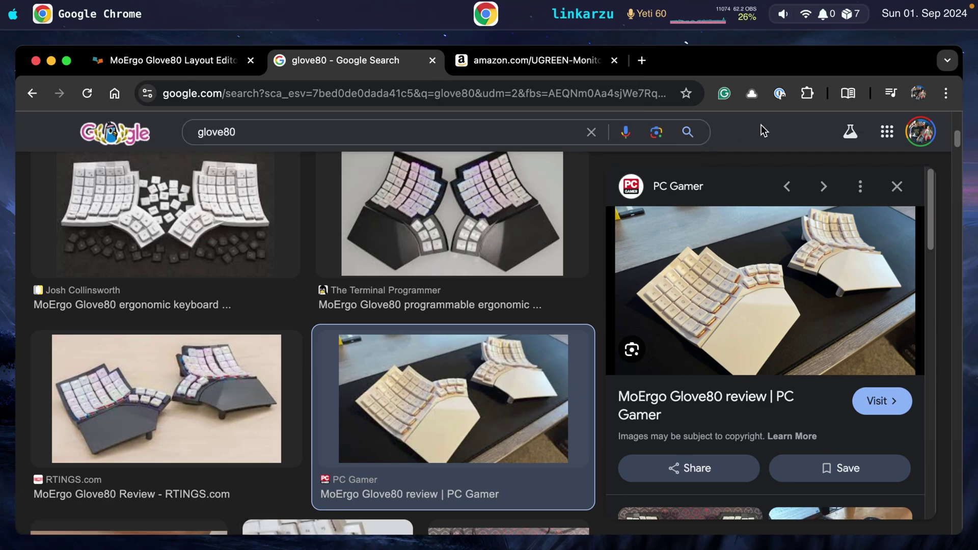
click(509, 61)
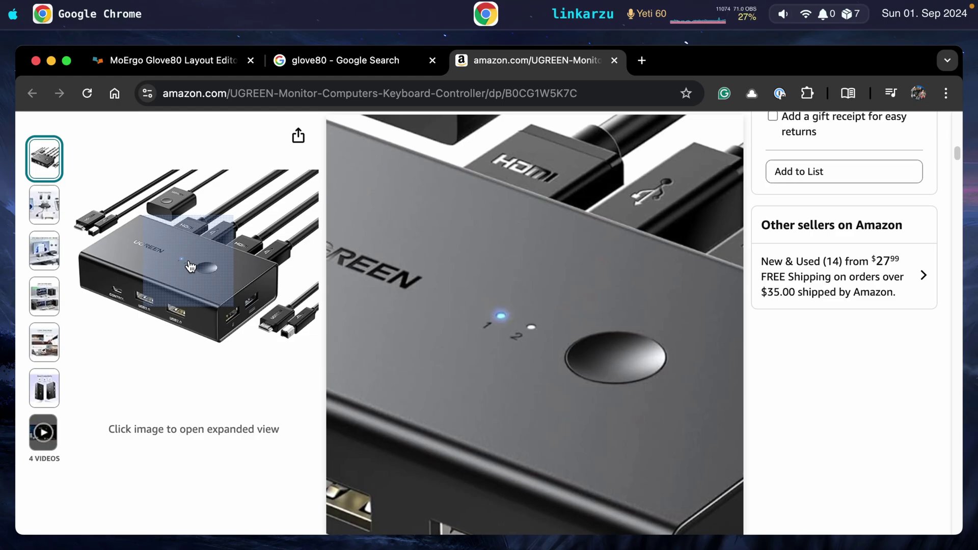
Return to the glove80 image search results tab
click(351, 60)
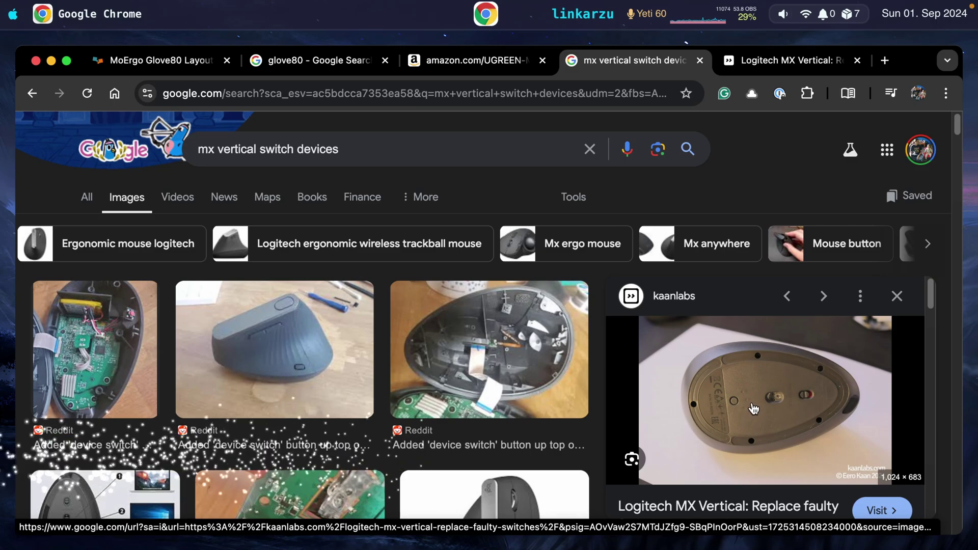
Read the Logitech MX Vertical article, then return to the Glove80 layout editor
key(ctrl+Tab)
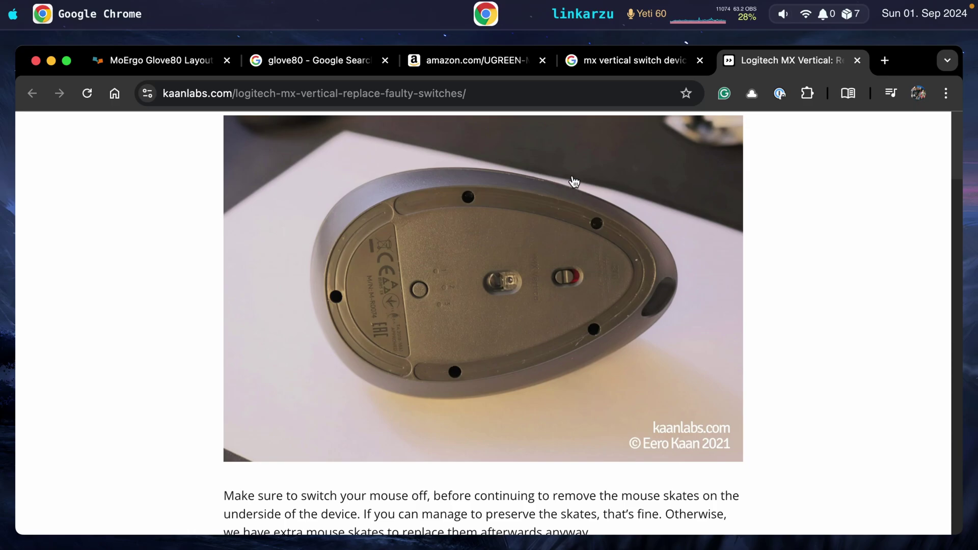
key(ctrl+Tab)
scroll(546, 270, down, 2)
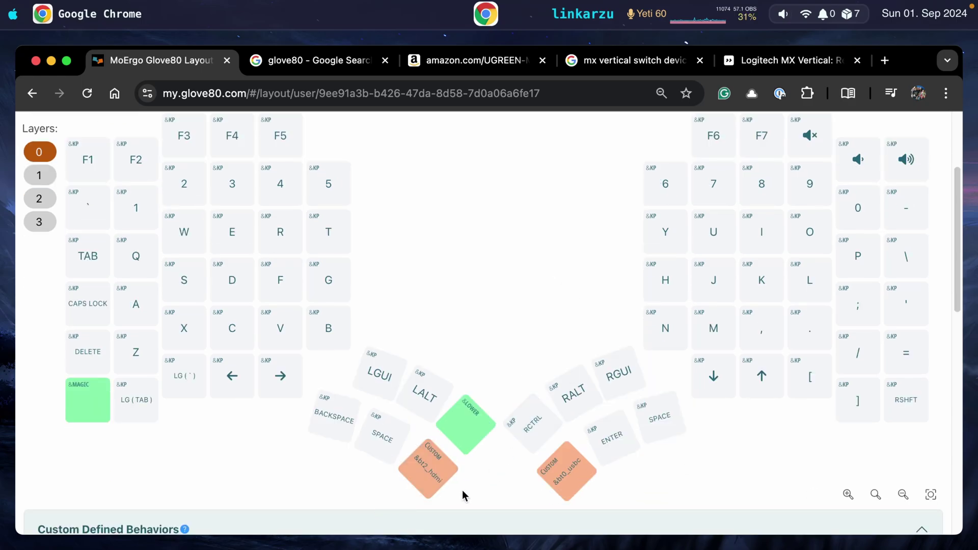
click(435, 483)
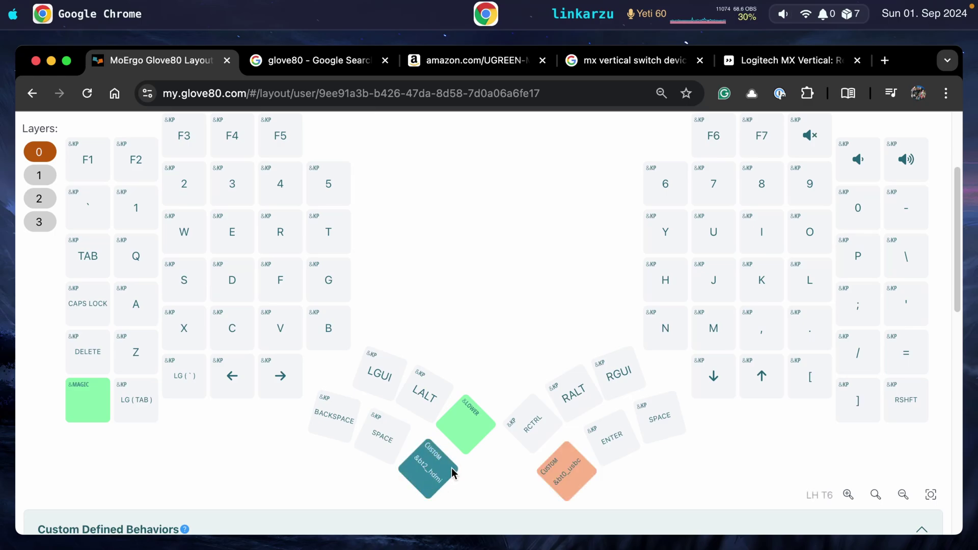
scroll(563, 278, down, 4)
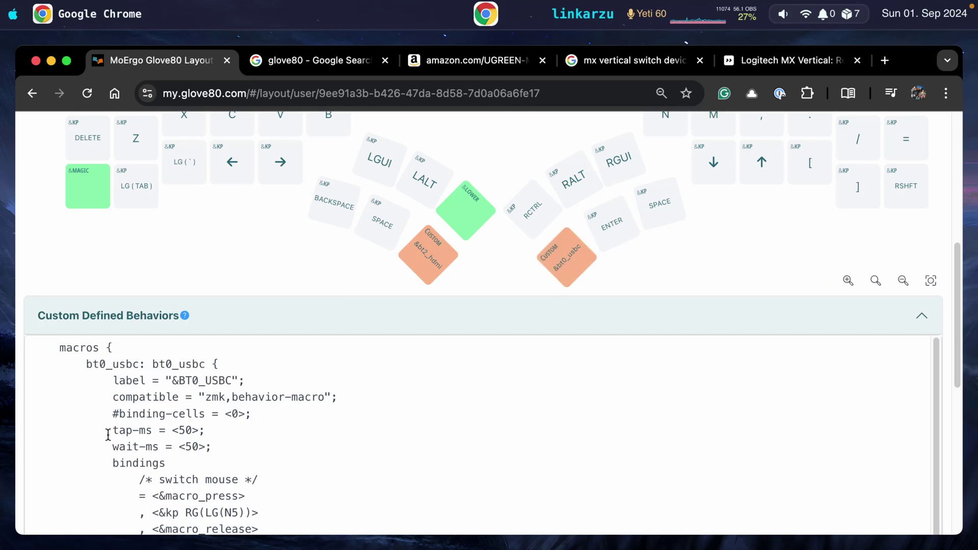
scroll(117, 436, down, 3)
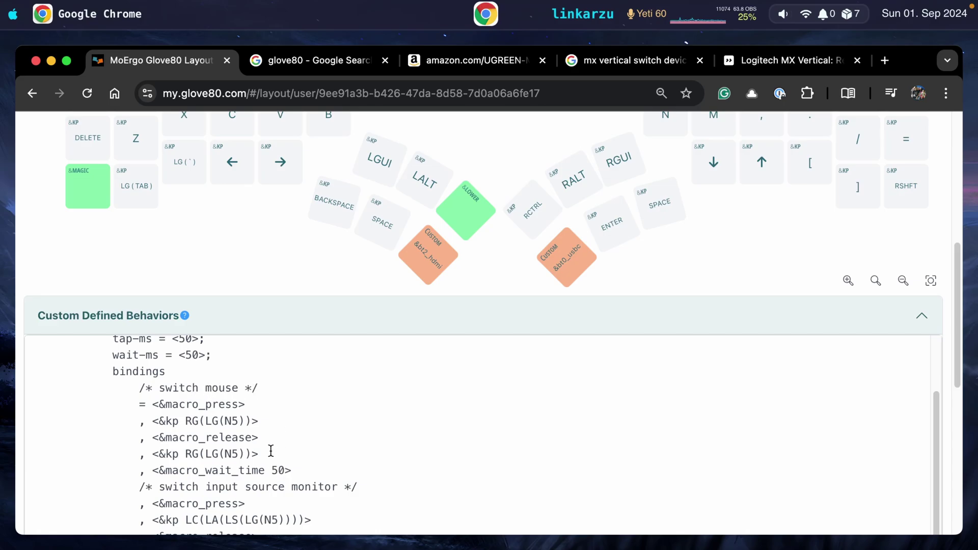
scroll(275, 451, down, 2)
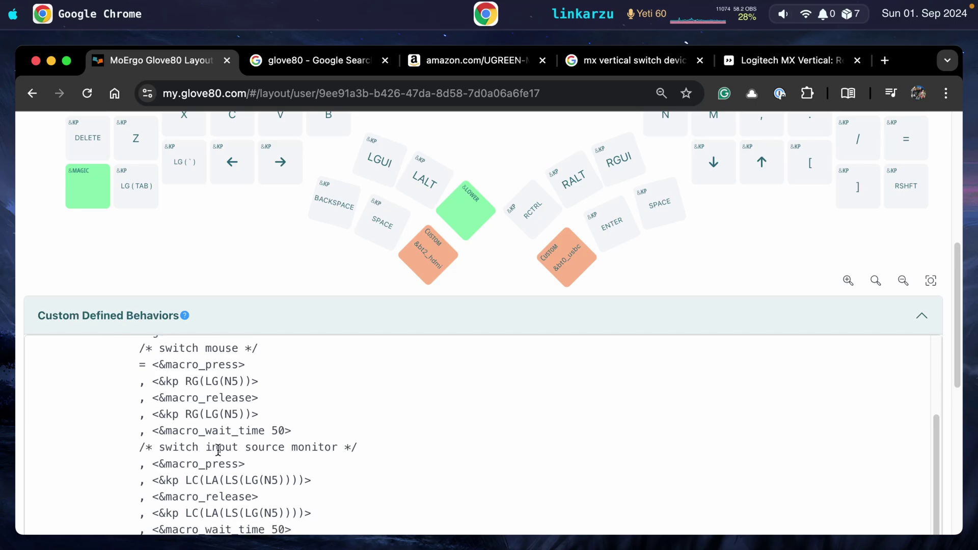
scroll(305, 435, down, 3)
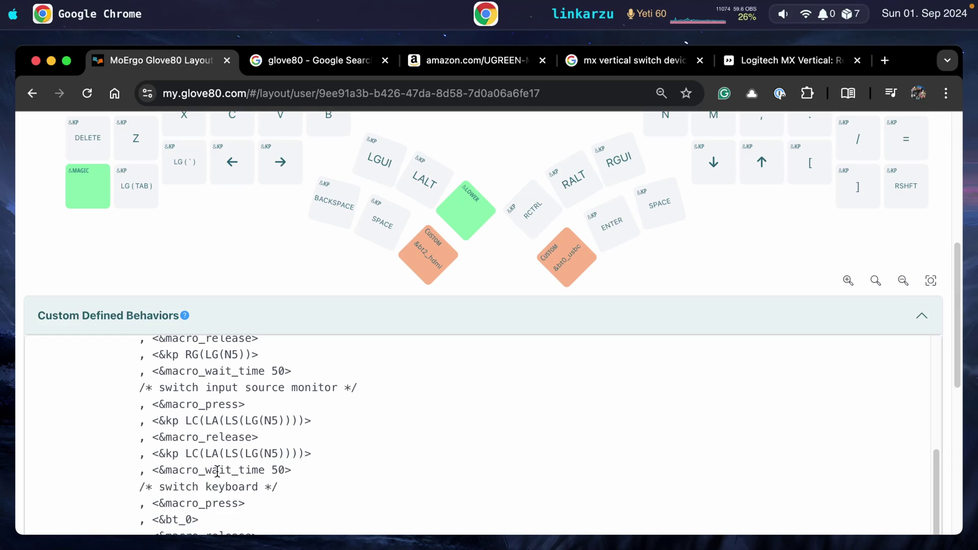
scroll(305, 458, down, 3)
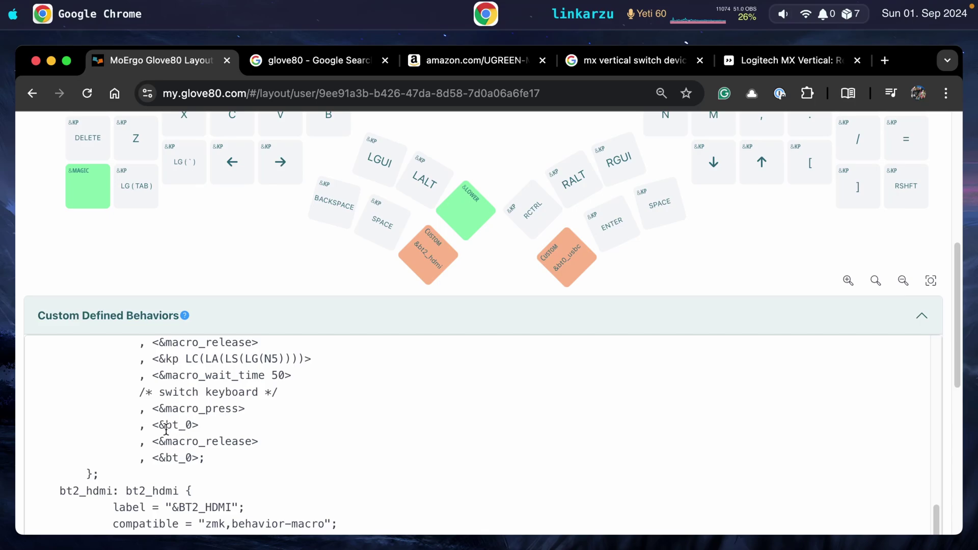
scroll(280, 226, up, 7)
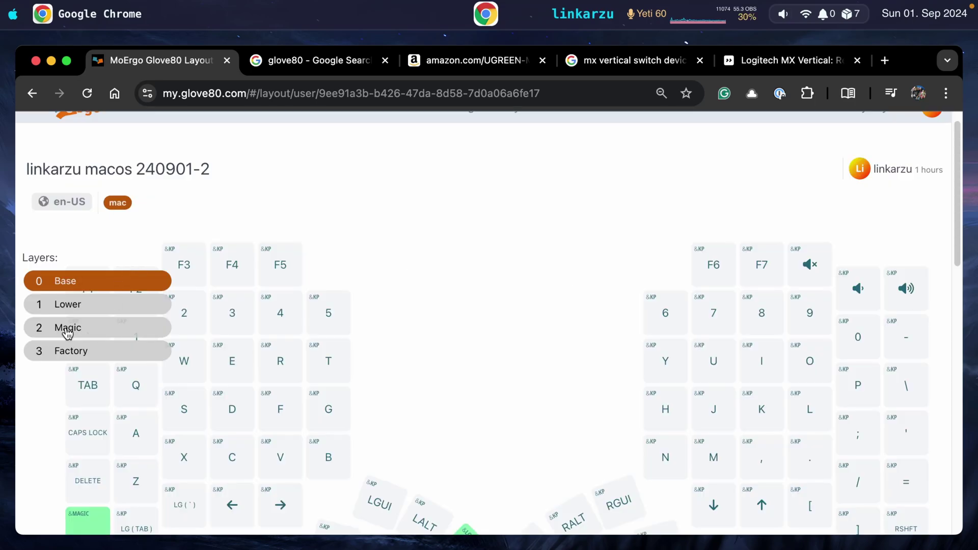
Show the Magic layer and scroll to the bt0_usbc and bt2_hdmi macro code
click(67, 330)
scroll(345, 497, down, 2)
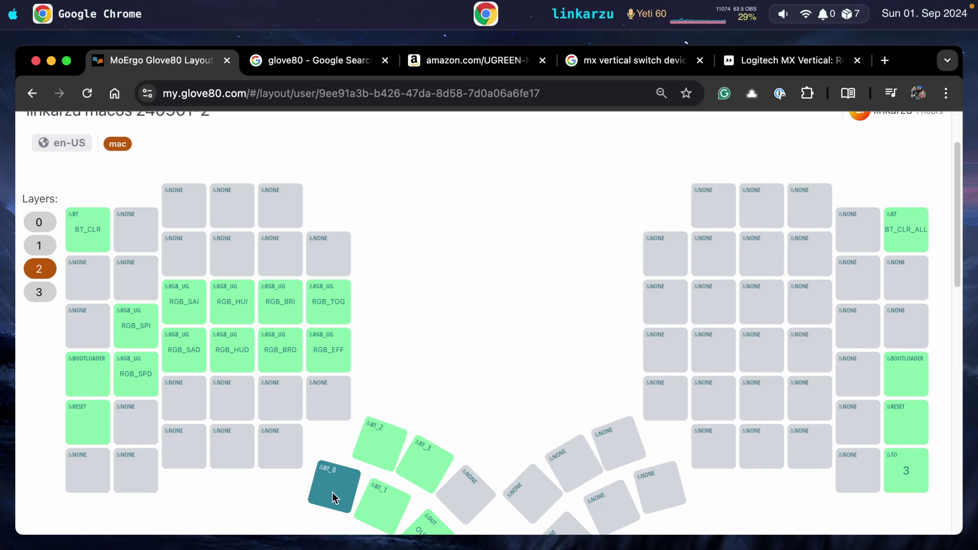
scroll(332, 492, down, 2)
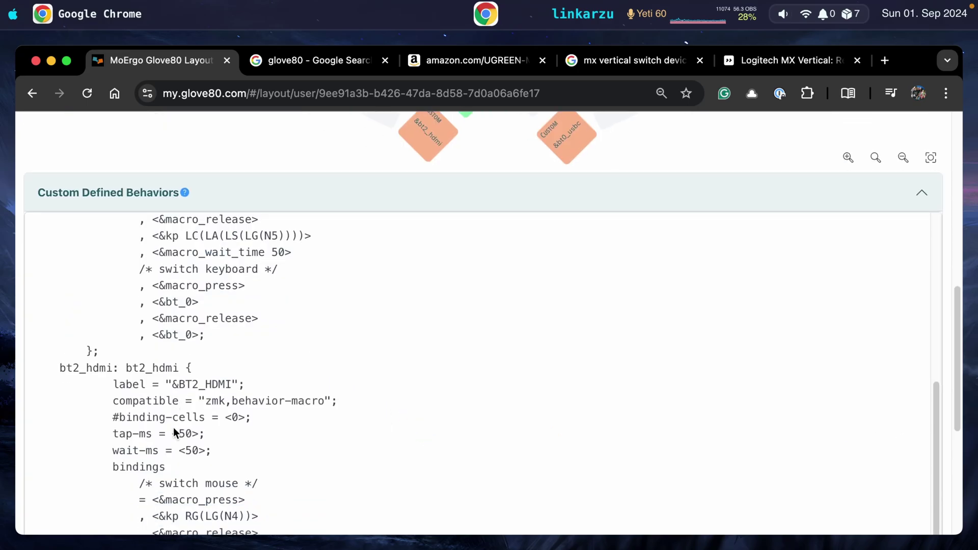
scroll(177, 435, down, 8)
double_click(113, 368)
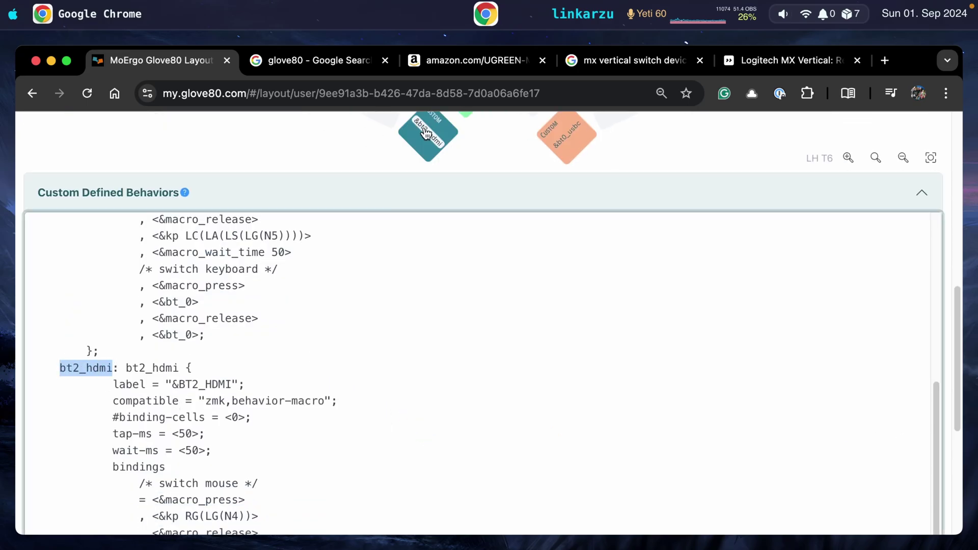
scroll(272, 420, down, 5)
scroll(236, 293, up, 8)
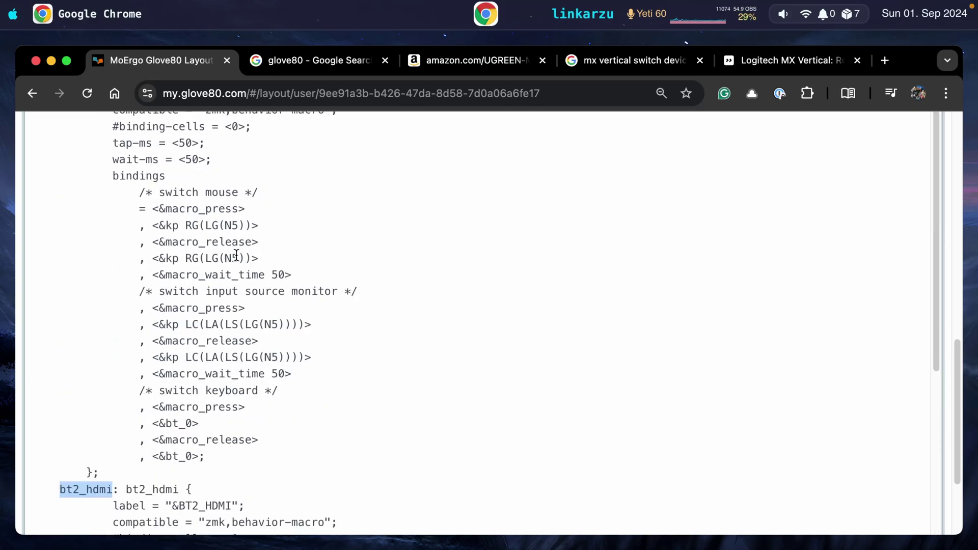
Highlight the N5 and N4 key codes in the mouse-switch and input-source bindings
double_click(232, 258)
drag(265, 324, 272, 325)
drag(185, 423, 193, 423)
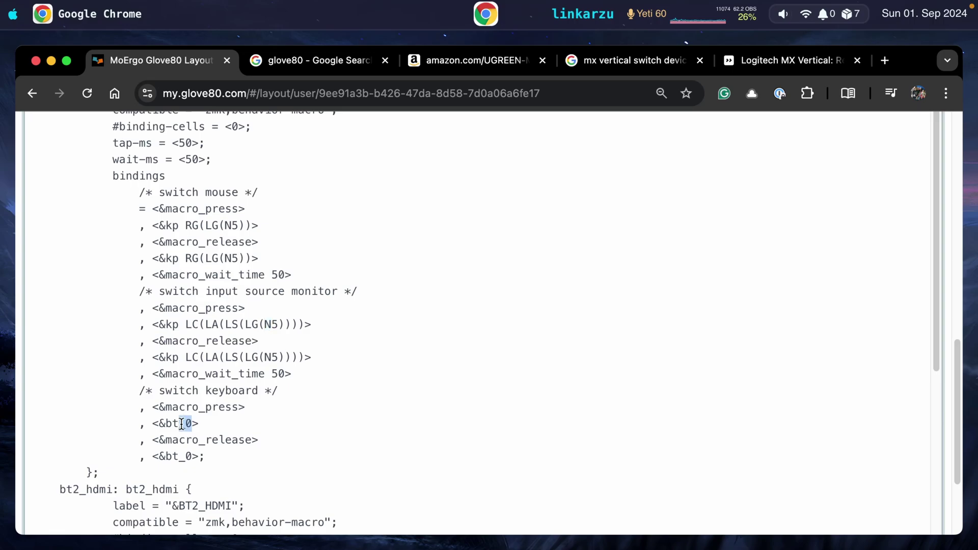
scroll(406, 388, down, 8)
double_click(225, 305)
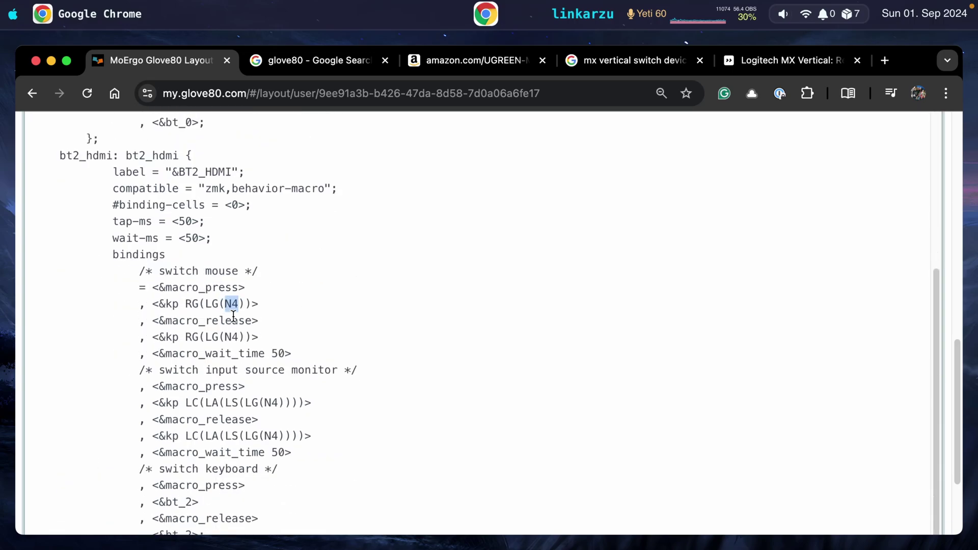
drag(279, 402, 264, 402)
scroll(192, 428, down, 2)
drag(192, 427, 172, 428)
scroll(229, 448, up, 2)
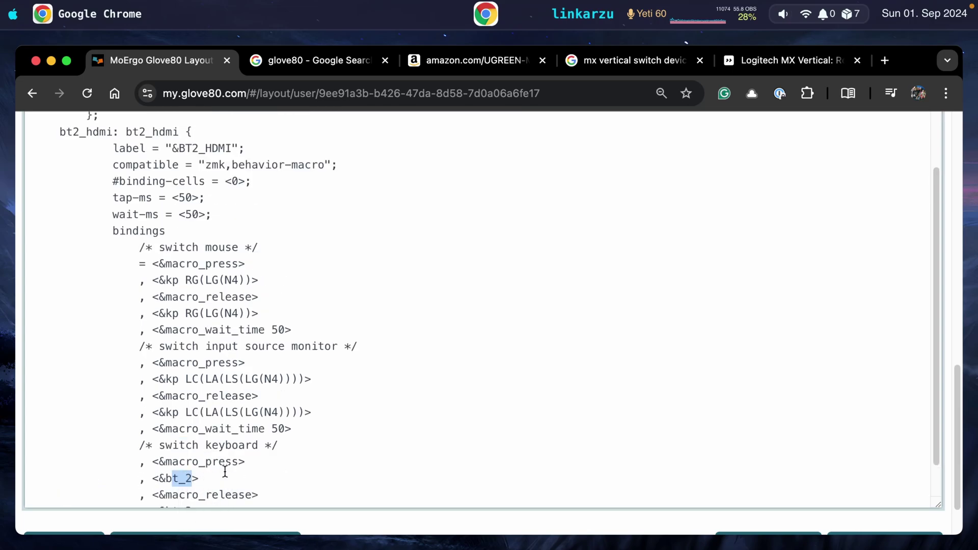
scroll(220, 473, up, 7)
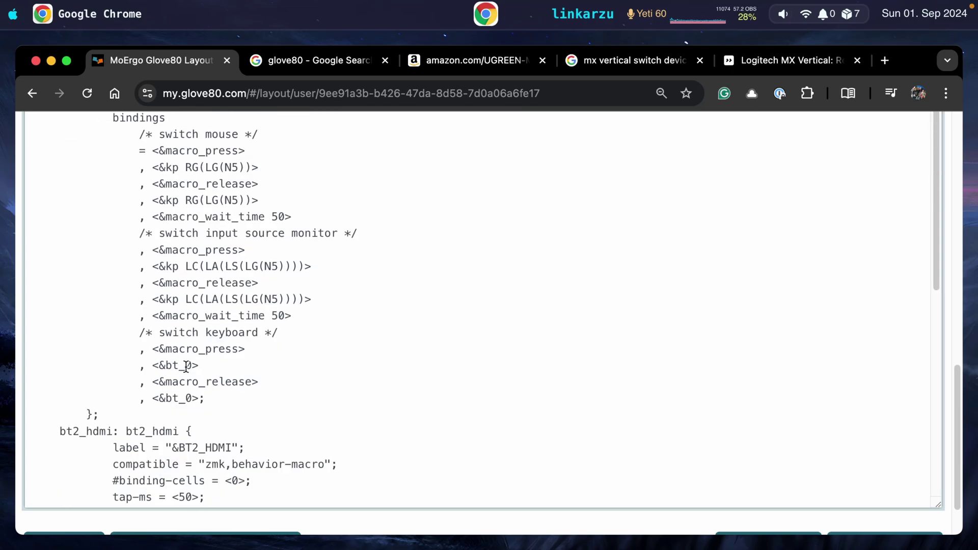
scroll(275, 353, up, 4)
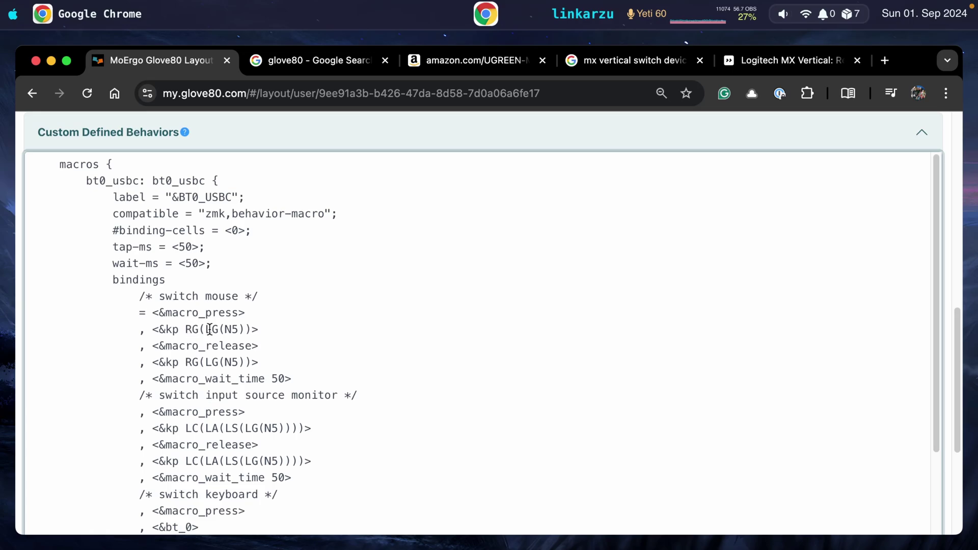
key(super+Tab)
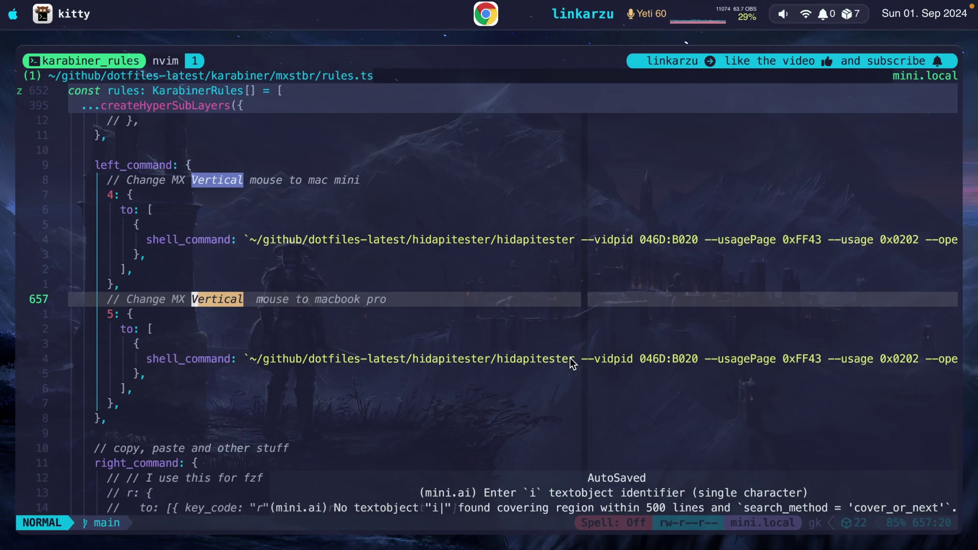
Move along the macbook pro rule's hidapitester command to its final 0x01 byte
key(j)
key(j)
key(j)
key(j)
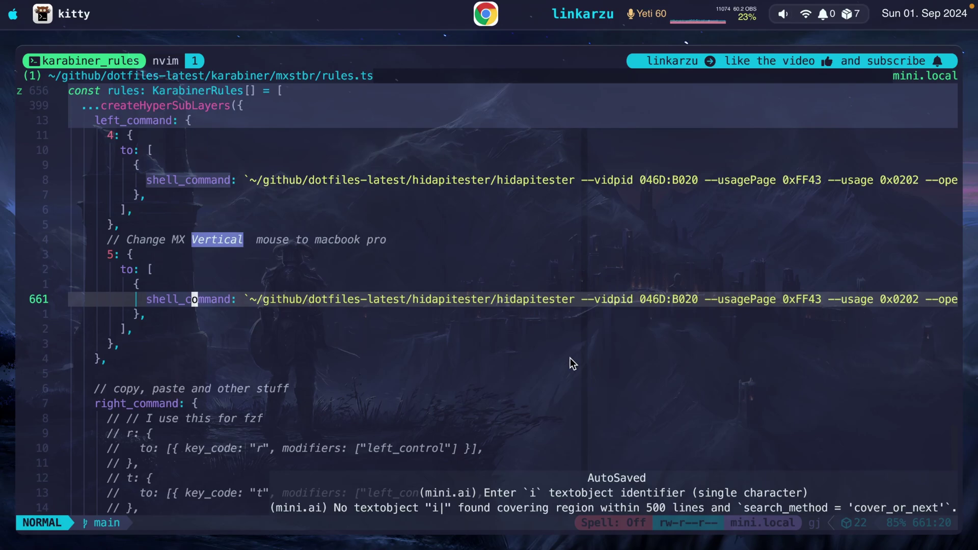
key(l)
key(l)
key(l)
key(l)
key(l)
key(l)
key(l)
key(l)
key(l)
key(l)
key(l)
key(l)
key(l)
key(l)
key(l)
key(l)
key(l)
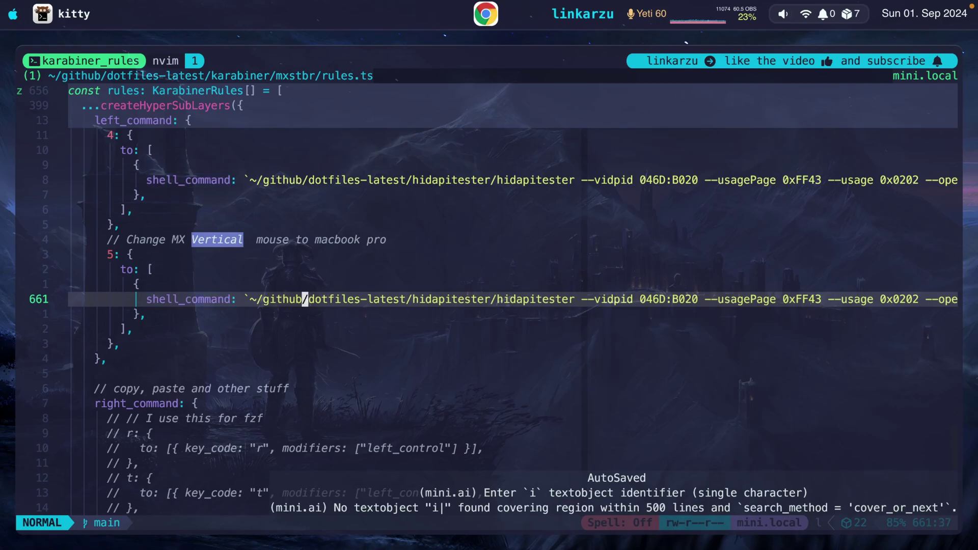
key(l)
key(l)
key(l)
key(l)
key(l)
key(l)
key(l)
key(l)
key(l)
key(l)
key(l)
key(l)
key(l)
key(l)
key(l)
key(l)
key(l)
key(l)
key(l)
key(l)
key(f)
key(comma)
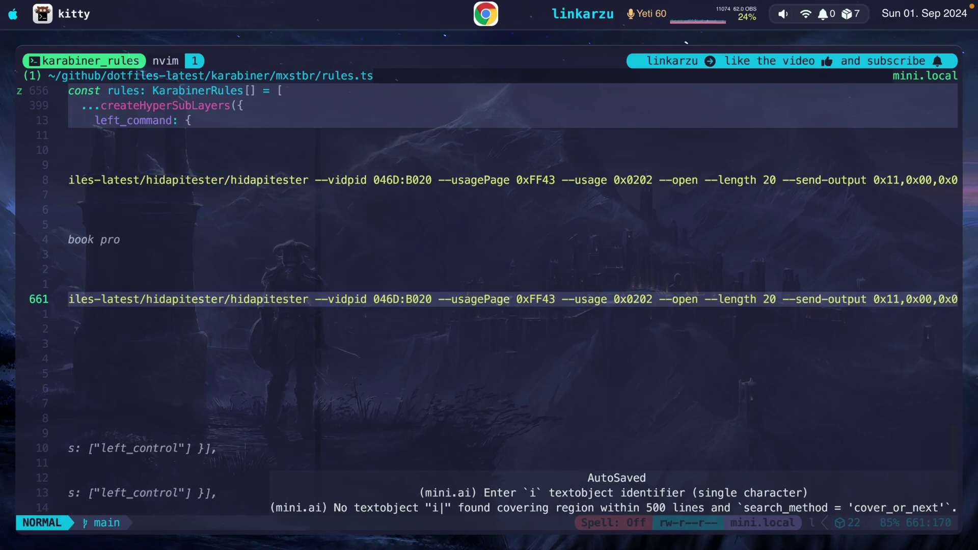
key(l)
key(l)
key(l)
key(l)
key(l)
key(l)
key(l)
key(l)
key(l)
key(l)
key(l)
key(l)
key(l)
key(l)
key(l)
key(l)
key(l)
key(l)
key(l)
key(l)
key(h)
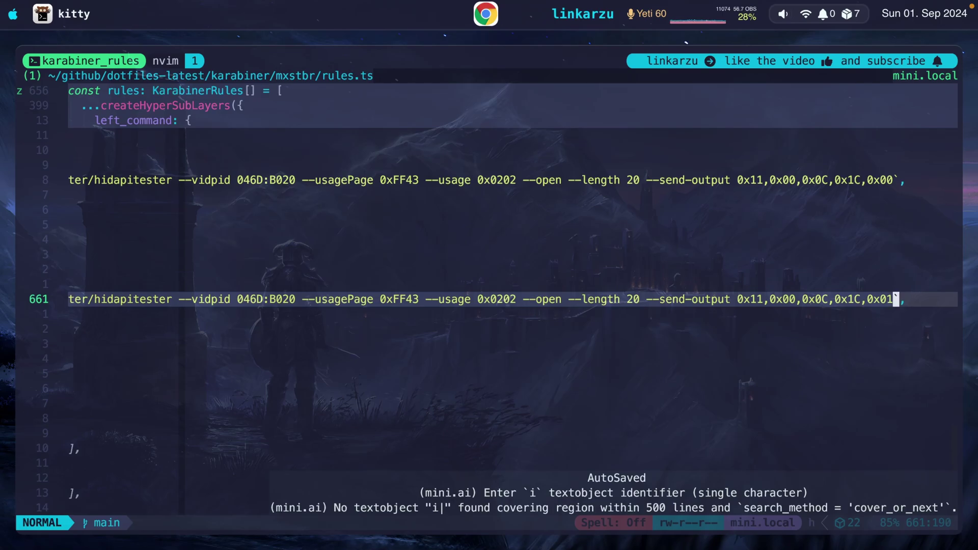
key(h)
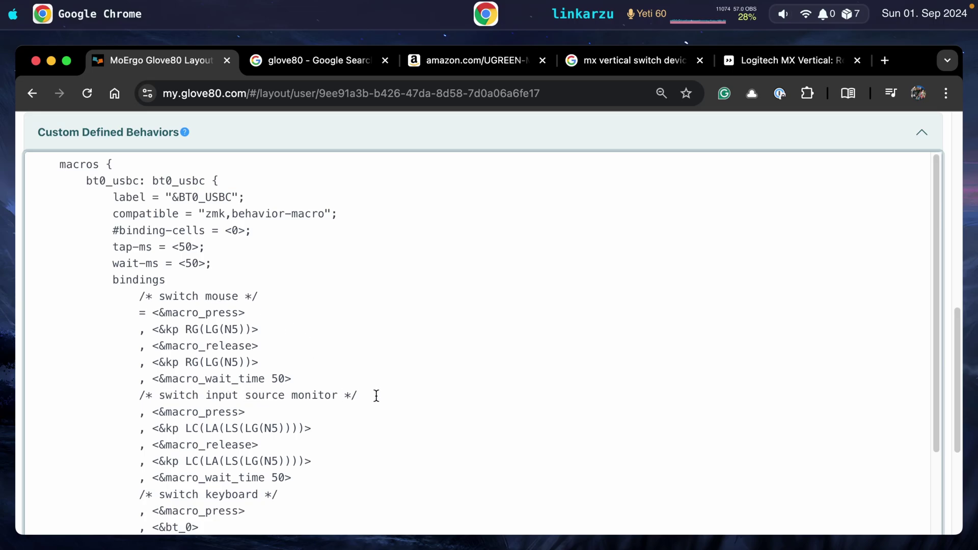
scroll(195, 408, down, 1)
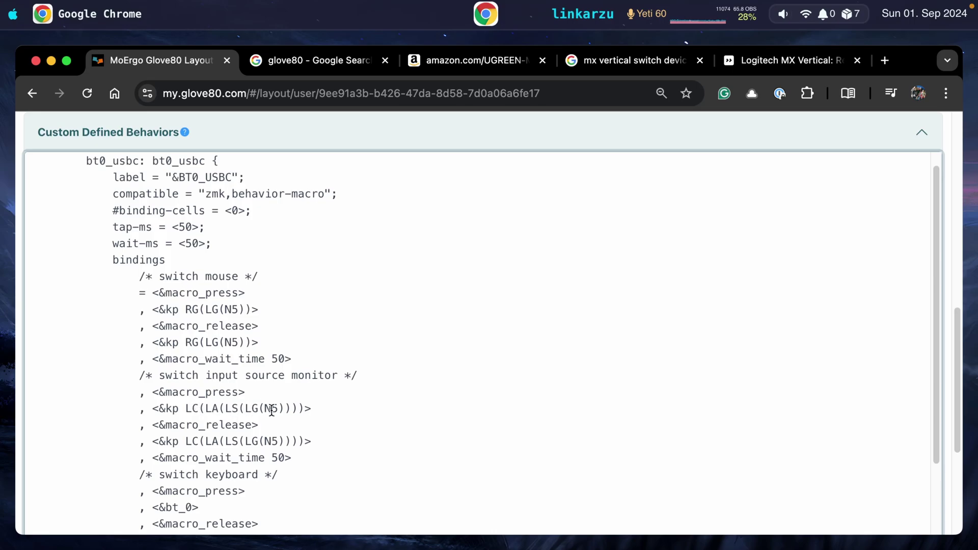
Launch BetterDisplay via Raycast ('betterdis') and scroll its Keyboard Shortcuts to DDC Display Input Source
key(alt+space)
text(betterdis)
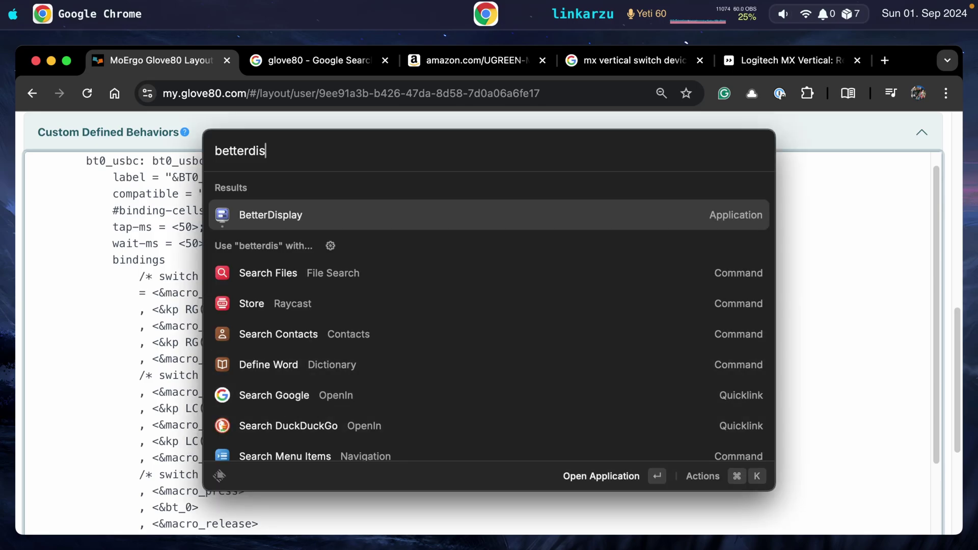
key(Return)
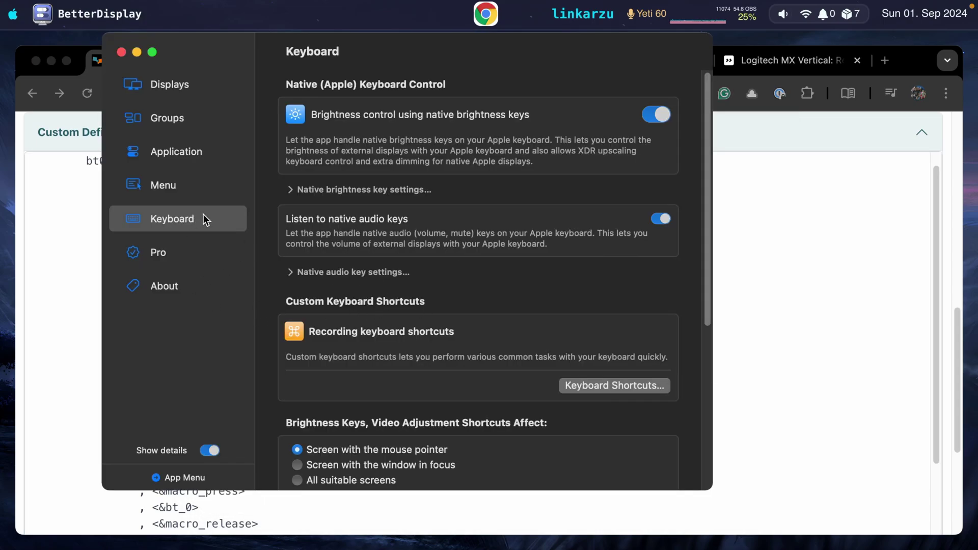
click(627, 386)
scroll(231, 307, down, 15)
scroll(292, 298, down, 8)
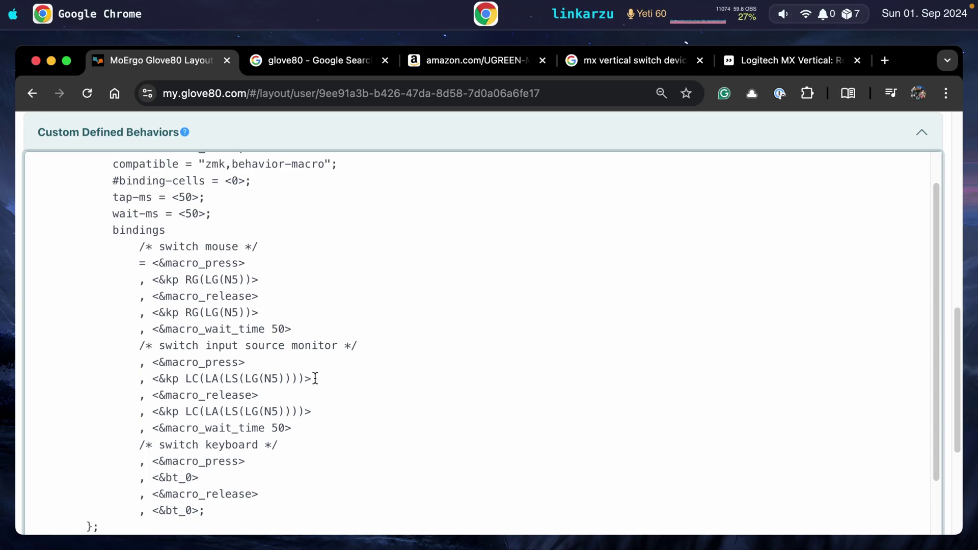
Select the LC(LA(LS(LG(N5)))) binding and scroll through bt2_hdmi to its end
drag(312, 378, 152, 378)
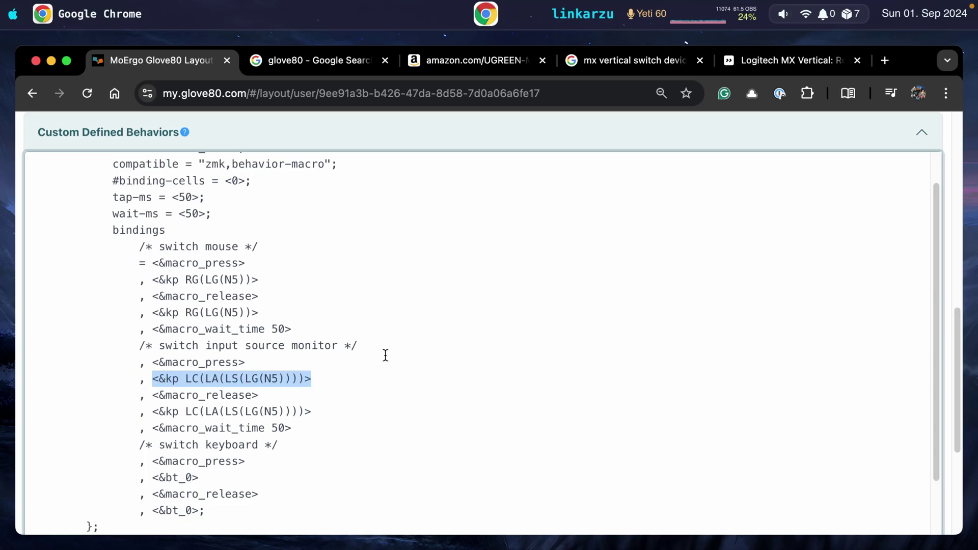
scroll(432, 358, down, 3)
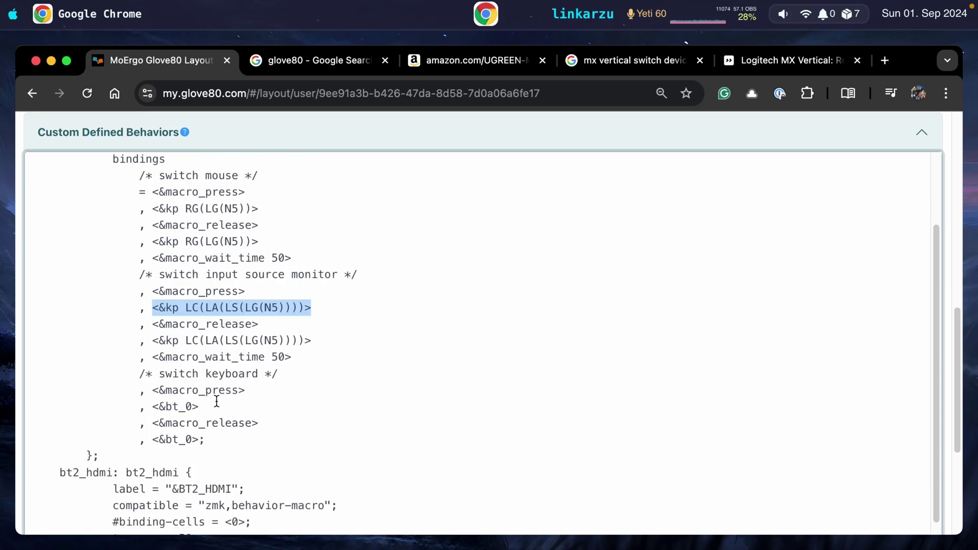
scroll(560, 406, down, 5)
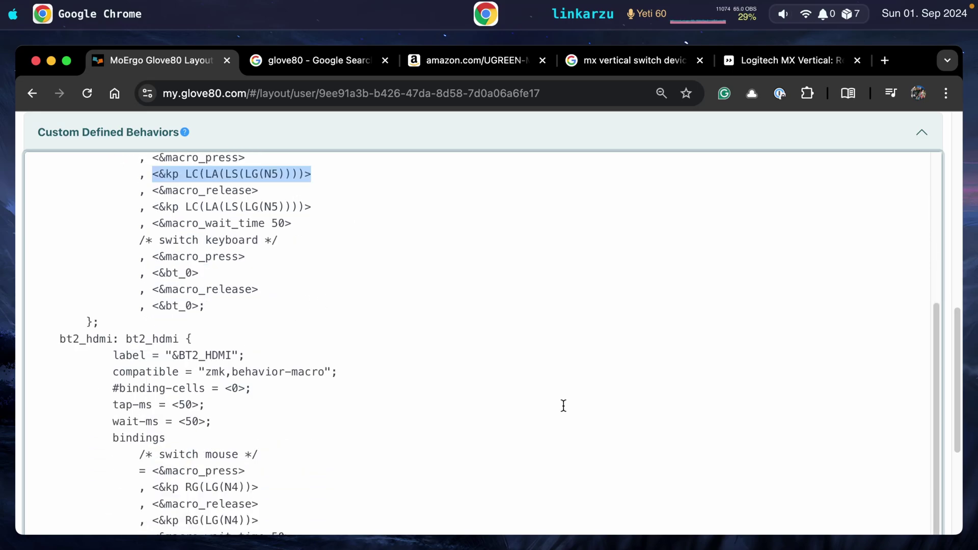
scroll(414, 386, down, 3)
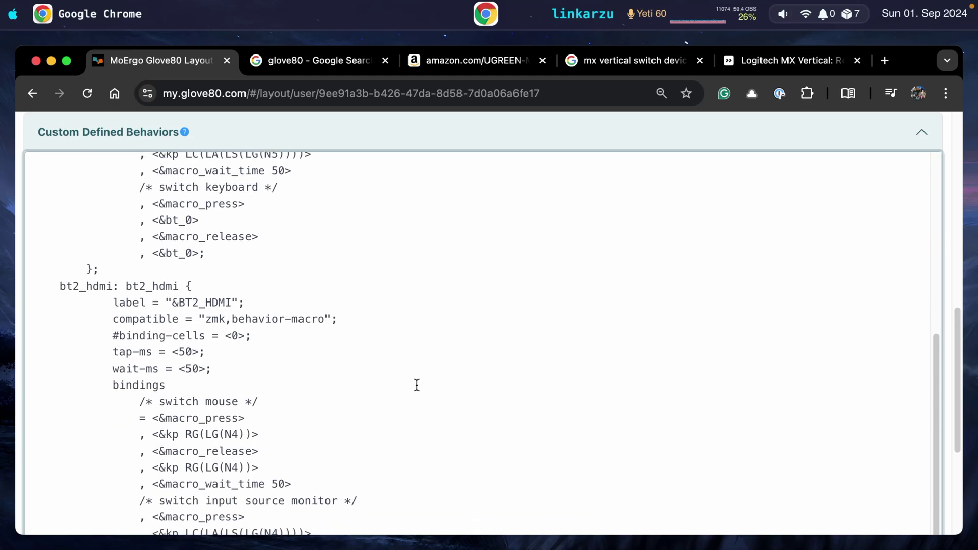
scroll(438, 382, down, 5)
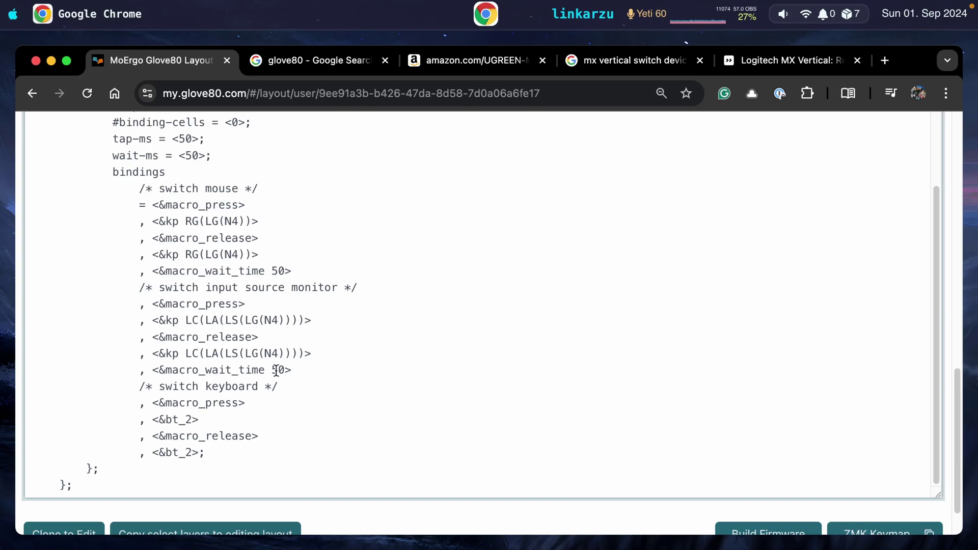
key(super+Tab)
Compare the mac mini and macbook pro mouse rules, cycling apps until Chrome's glove80 results show
key(k)
key(k)
key(k)
key(k)
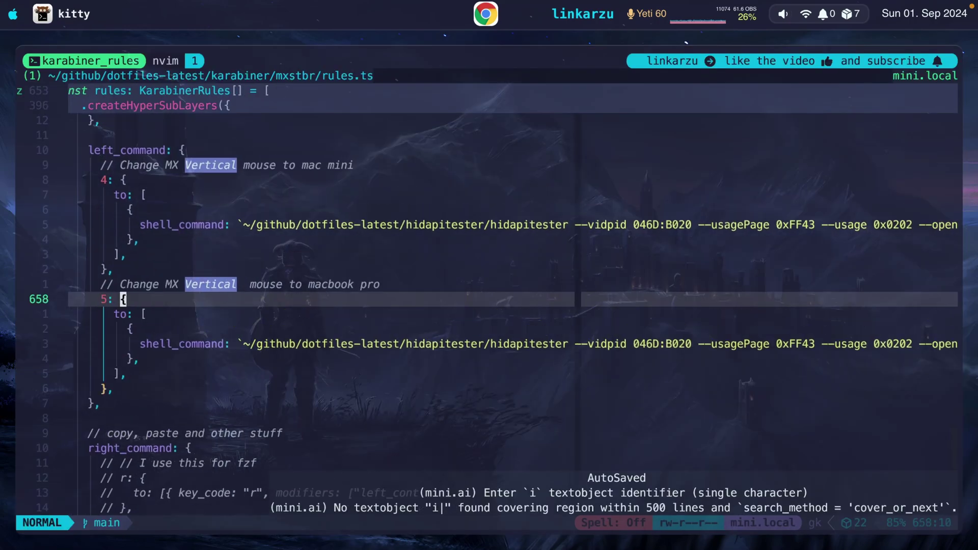
key(j)
key(k)
key(k)
key(k)
key(k)
key(k)
key(k)
key(k)
key(k)
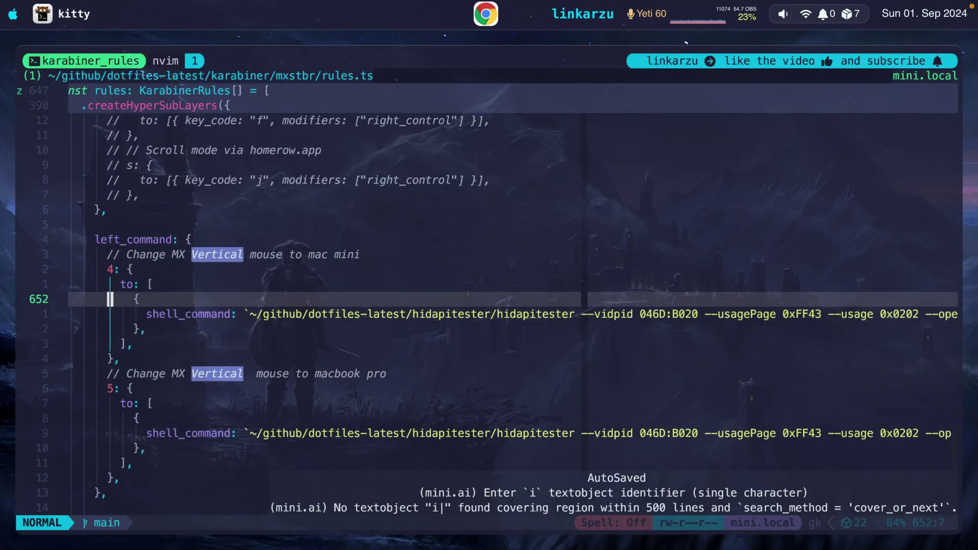
key(super+Tab)
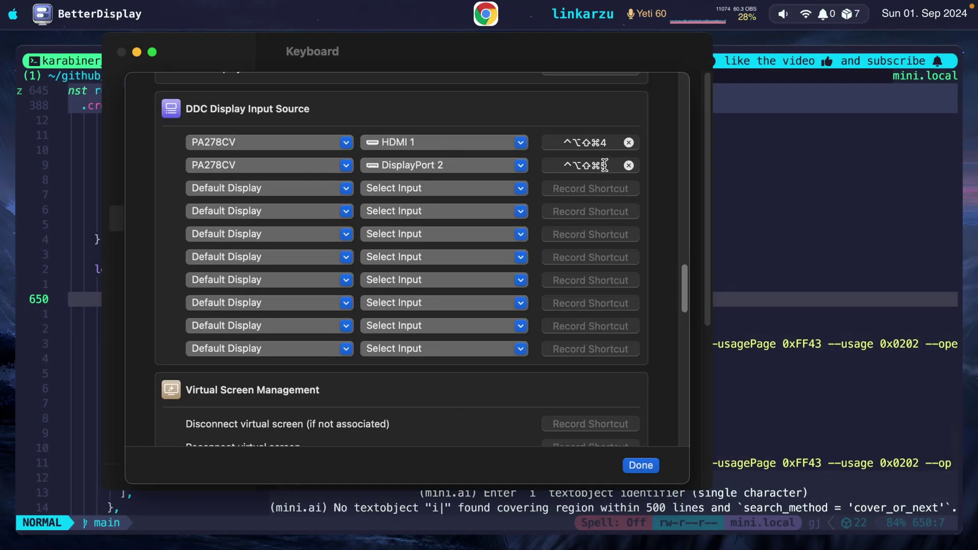
key(super+Tab)
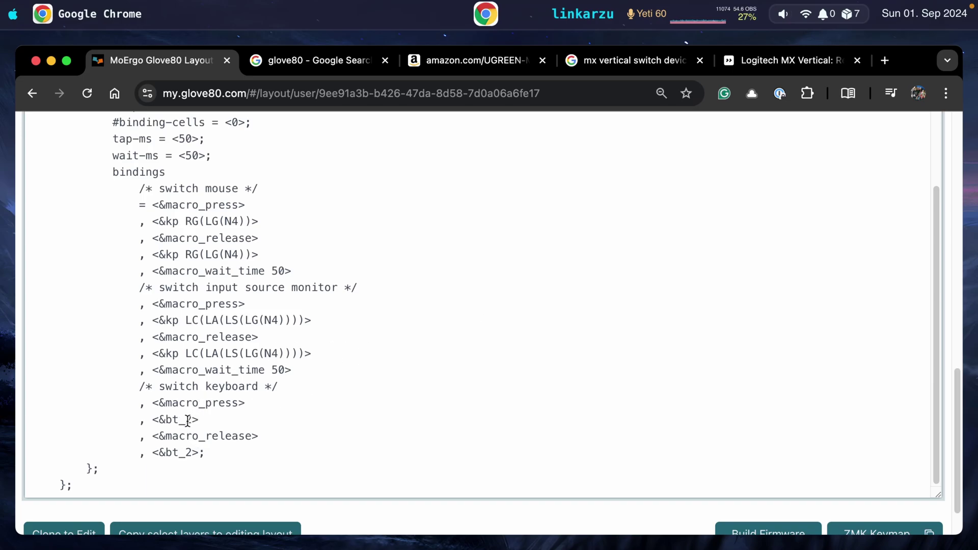
key(super+Tab)
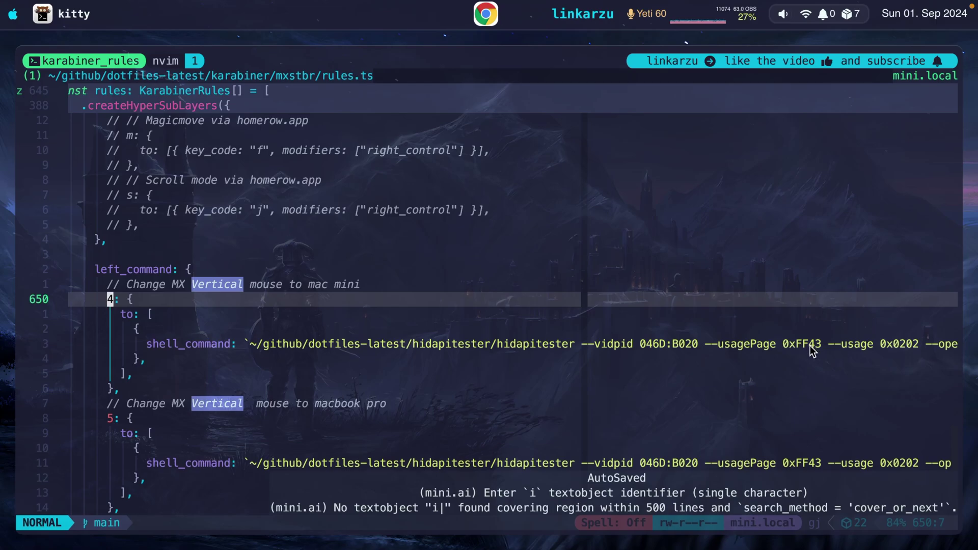
key(super+Tab)
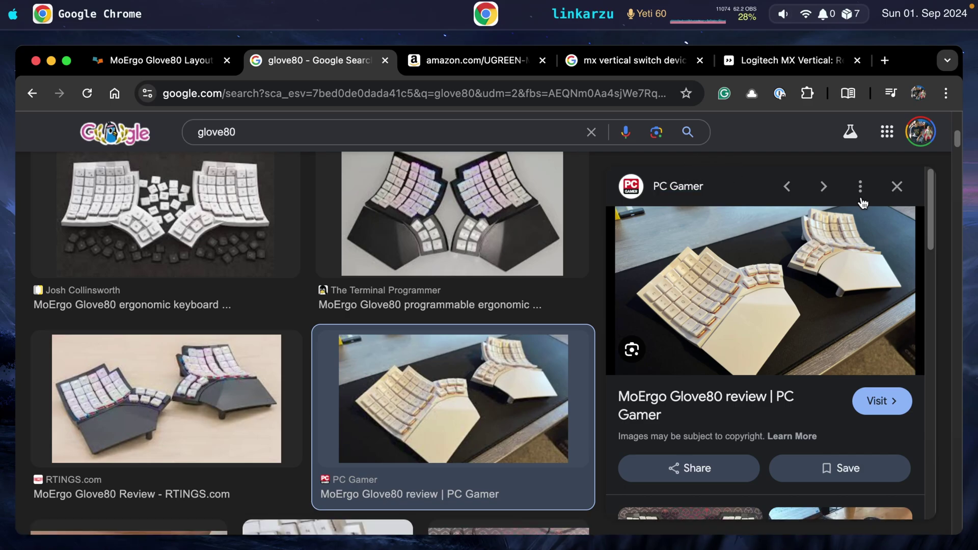
Return to the Glove80 layout tab and scroll down to the macro code
click(158, 60)
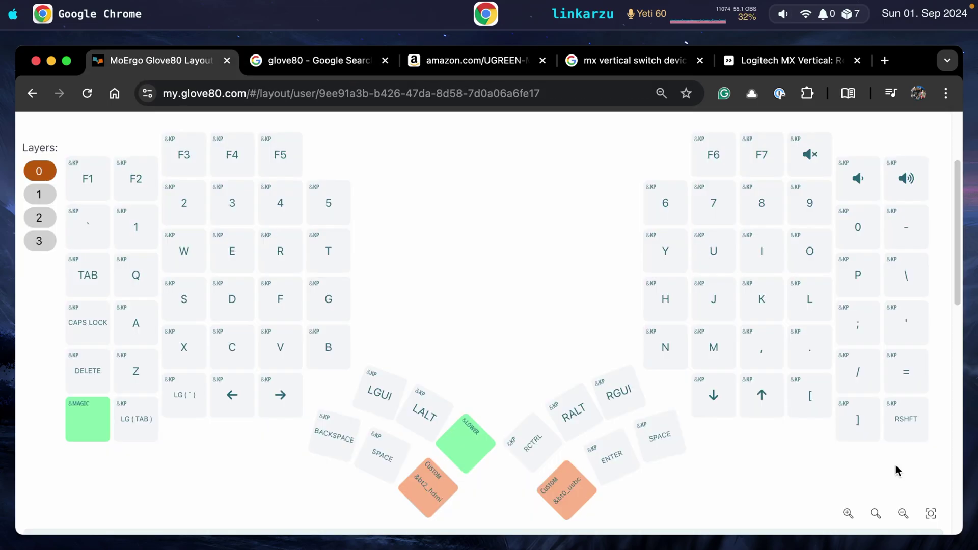
scroll(904, 472, down, 15)
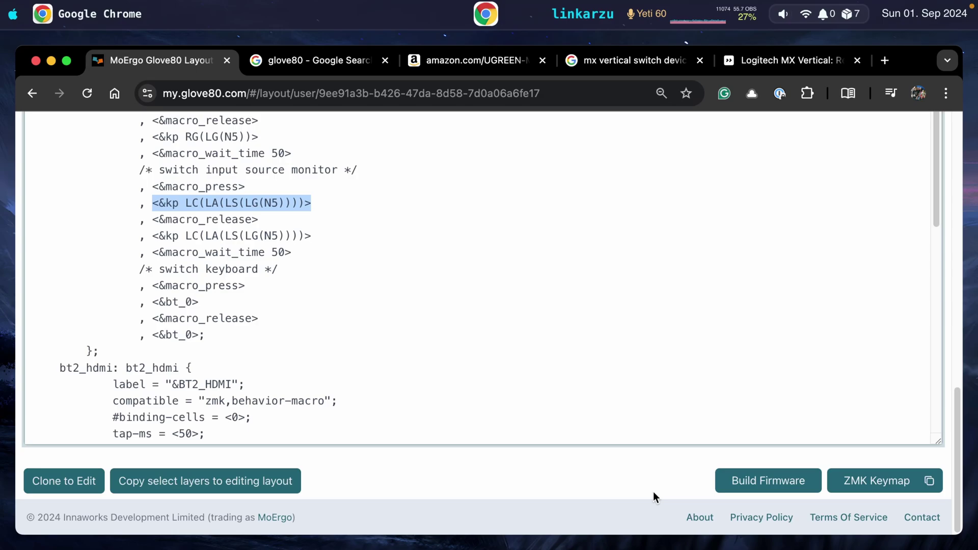
Return to the amazon.com tab showing the UGREEN HDMI KVM switch's About this item details
click(482, 60)
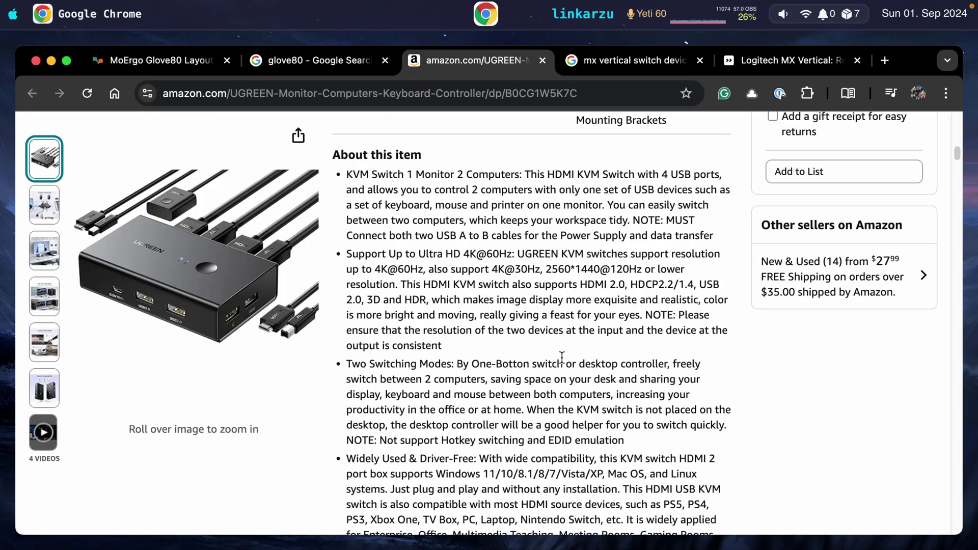